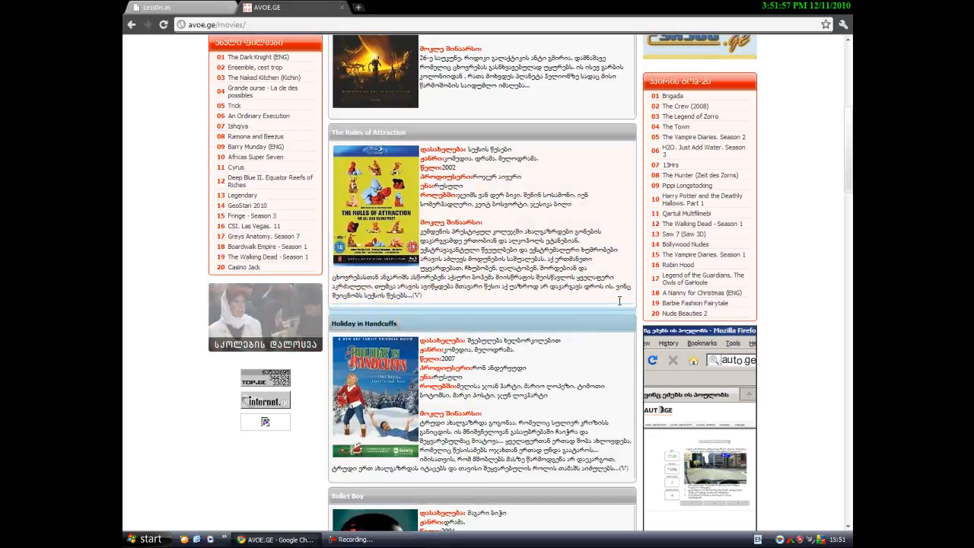
After glancing at The Rules of Attraction page, load the learnpedia.at.ua admin panel in a new tab.
{"action": "left_click", "coordinate": [624, 303]}
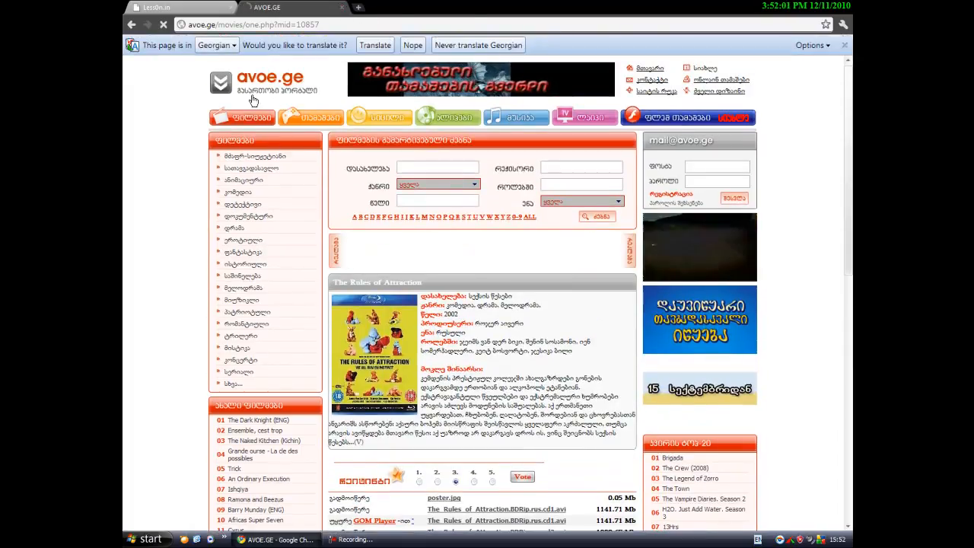
{"action": "left_click", "coordinate": [253, 99]}
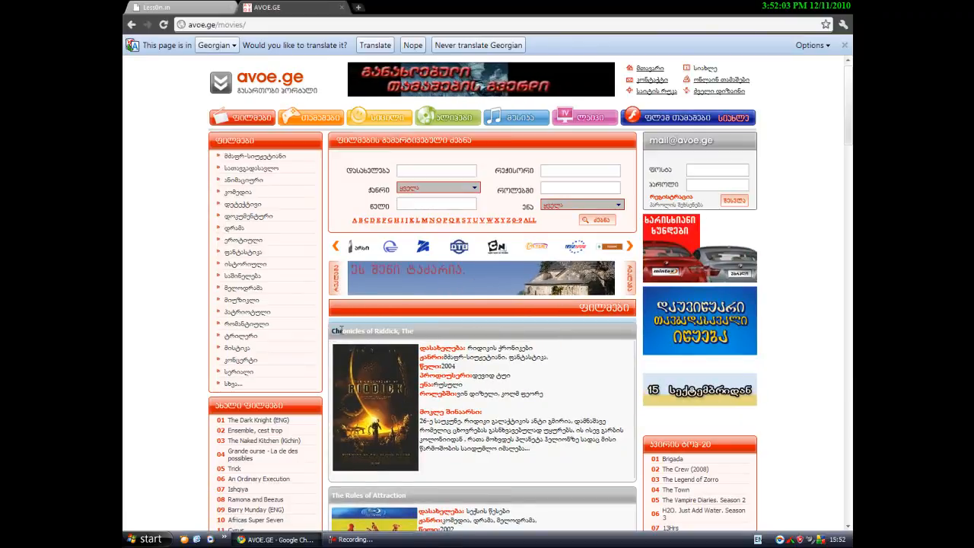
{"action": "left_click", "coordinate": [358, 7]}
{"action": "type", "text": "Learn"}
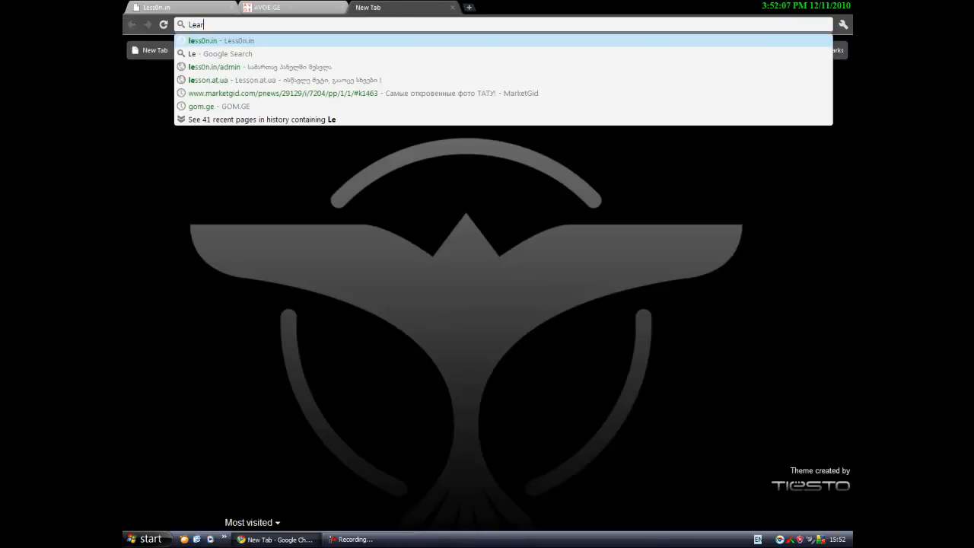
{"action": "key", "text": "Down"}
{"action": "key", "text": "Down"}
{"action": "key", "text": "Down"}
{"action": "key", "text": "Return"}
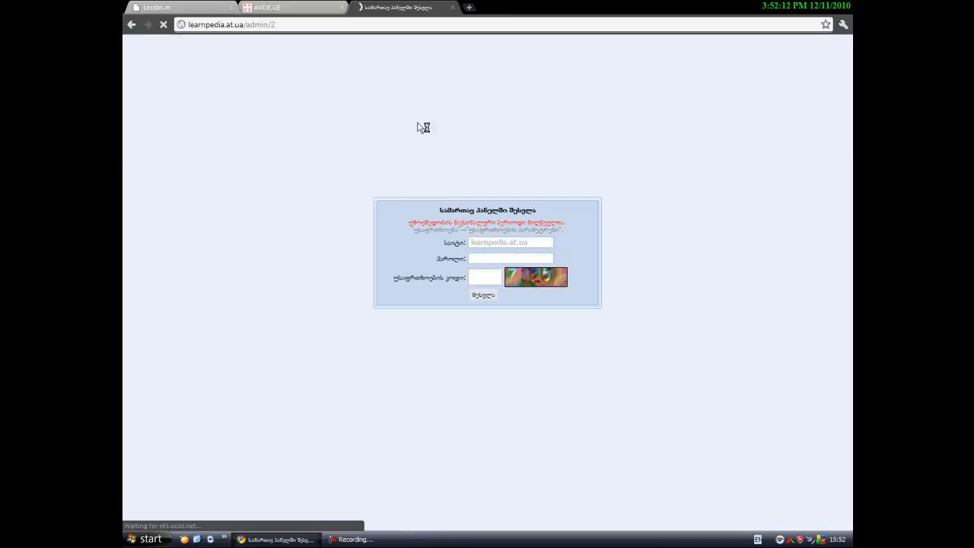
Log in to the control panel with the account password and the security code.
{"action": "left_click", "coordinate": [482, 259]}
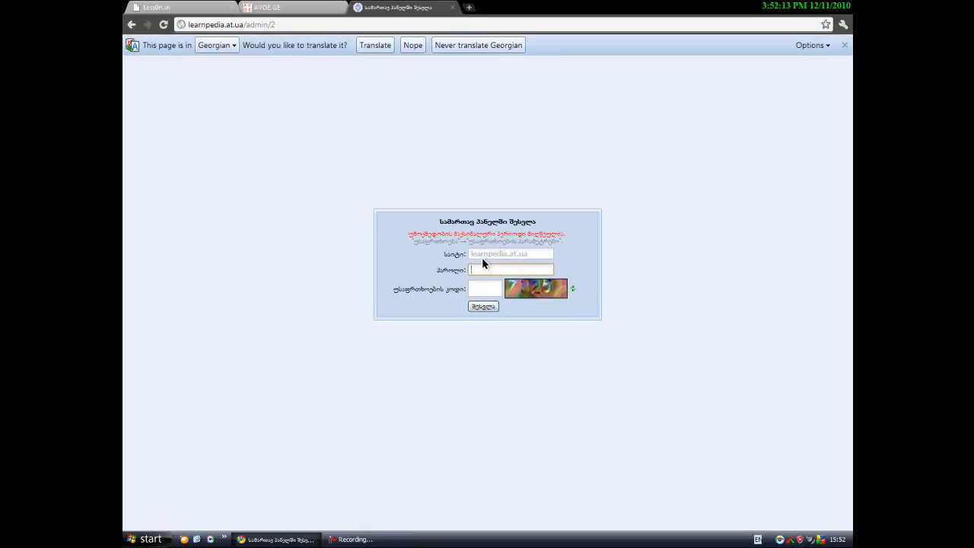
{"action": "key", "text": "Tab"}
{"action": "type", "text": "7325"}
{"action": "key", "text": "Return"}
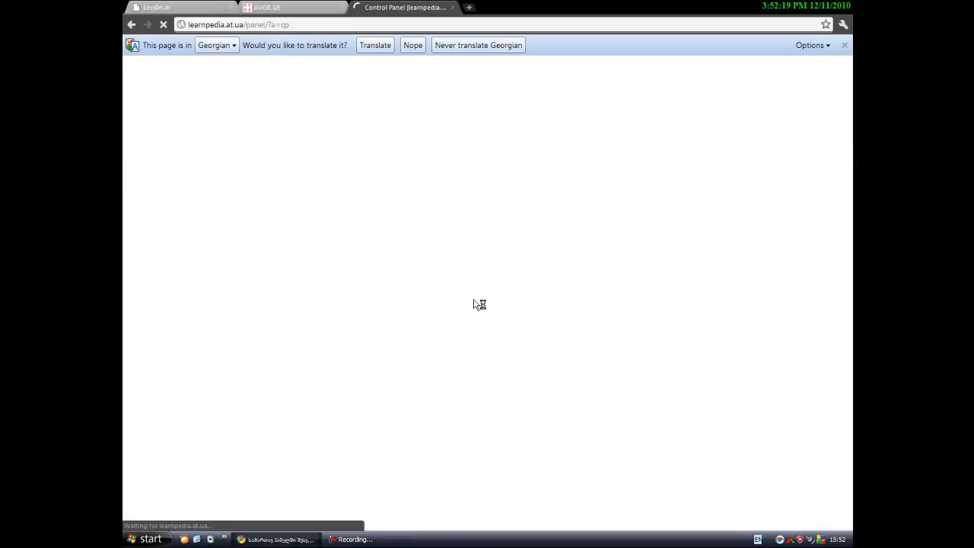
Open Customize design and the Site News 'Appearance of entries' template.
{"action": "left_click", "coordinate": [312, 134]}
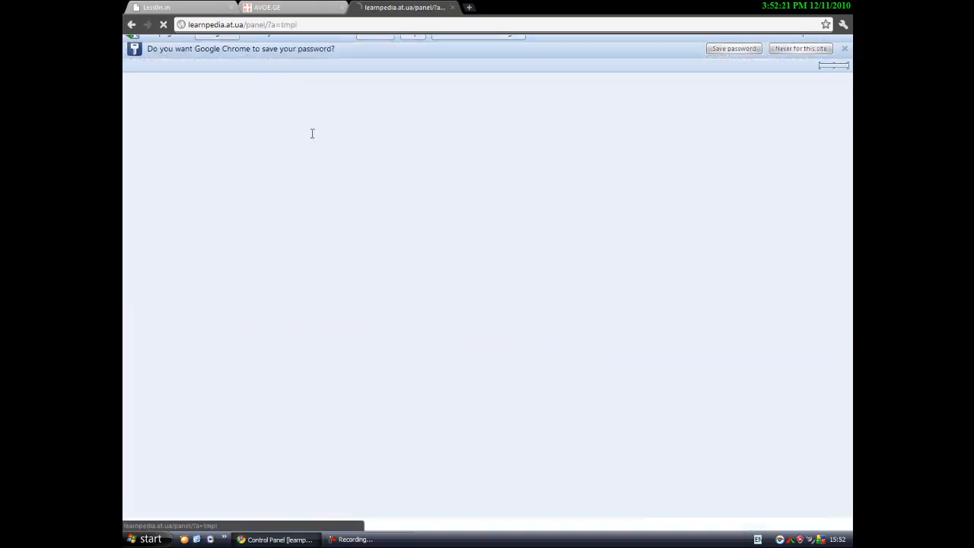
{"action": "mouse_move", "coordinate": [259, 400]}
{"action": "left_mouse_down"}
{"action": "mouse_move", "coordinate": [361, 427]}
{"action": "mouse_move", "coordinate": [353, 425]}
{"action": "left_mouse_up"}
{"action": "key", "text": "Escape"}
{"action": "left_click", "coordinate": [320, 413]}
On the avoe.ge listing, select the Chronicles of Riddick entry block as the model.
{"action": "left_click", "coordinate": [302, 6]}
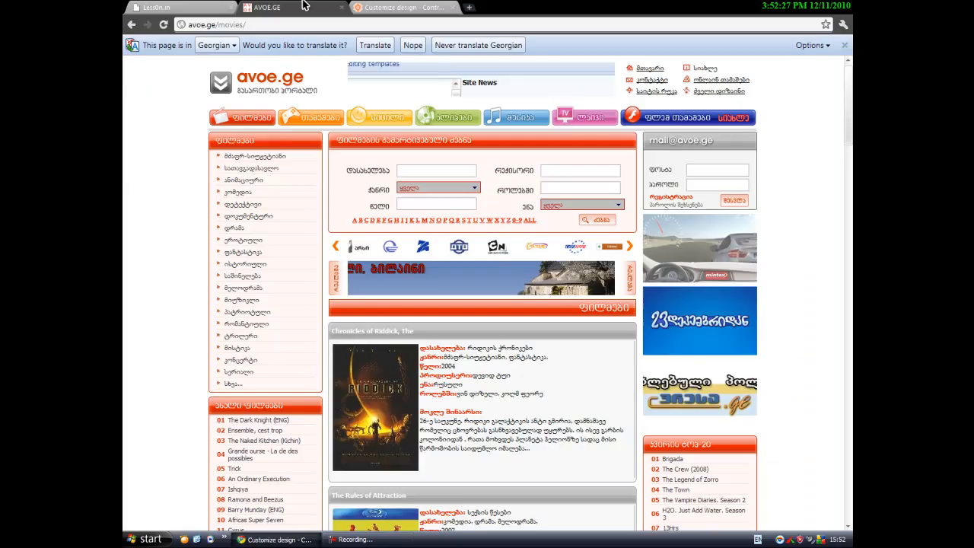
{"action": "scroll", "coordinate": [325, 265], "scroll_direction": "down", "scroll_amount": 2}
{"action": "left_click_drag", "start_coordinate": [431, 318], "coordinate": [504, 394]}
{"action": "left_click", "coordinate": [617, 423]}
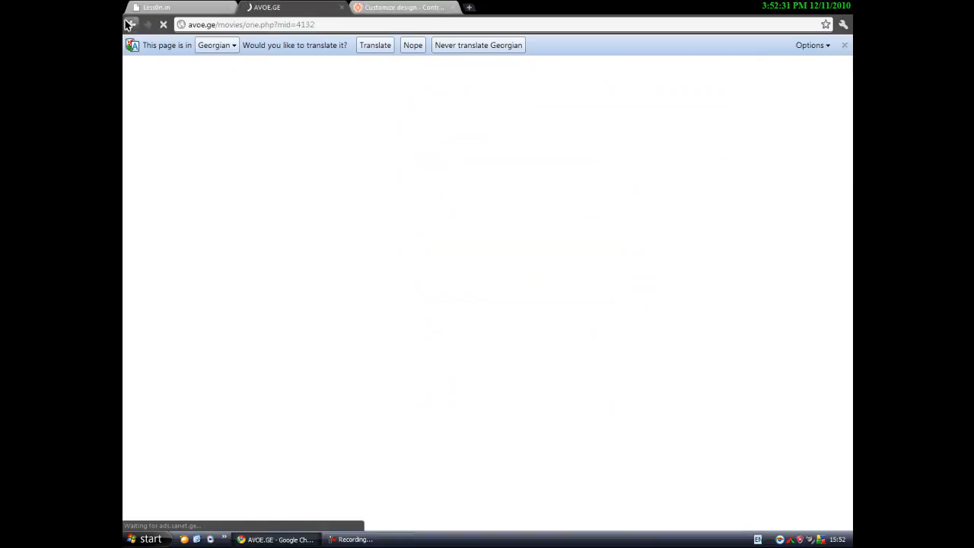
{"action": "left_click", "coordinate": [131, 24]}
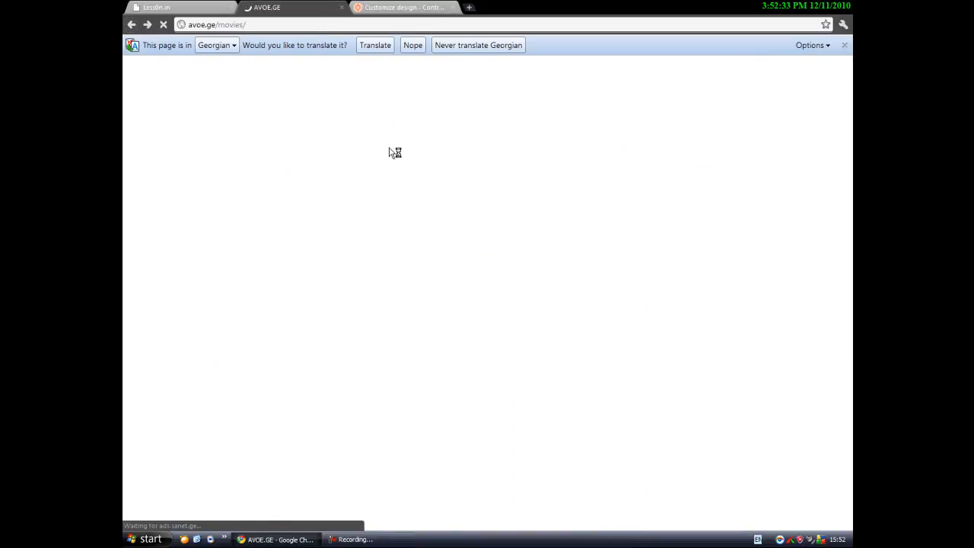
{"action": "scroll", "coordinate": [609, 342], "scroll_direction": "down", "scroll_amount": 4}
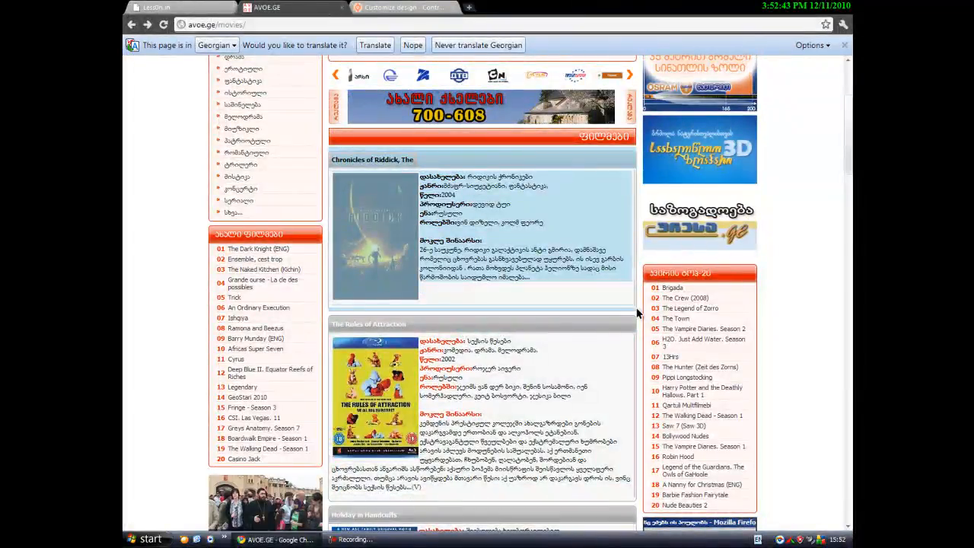
Open the entry template in the Visual HTML editor.
{"action": "left_click", "coordinate": [404, 7]}
{"action": "left_click", "coordinate": [296, 375]}
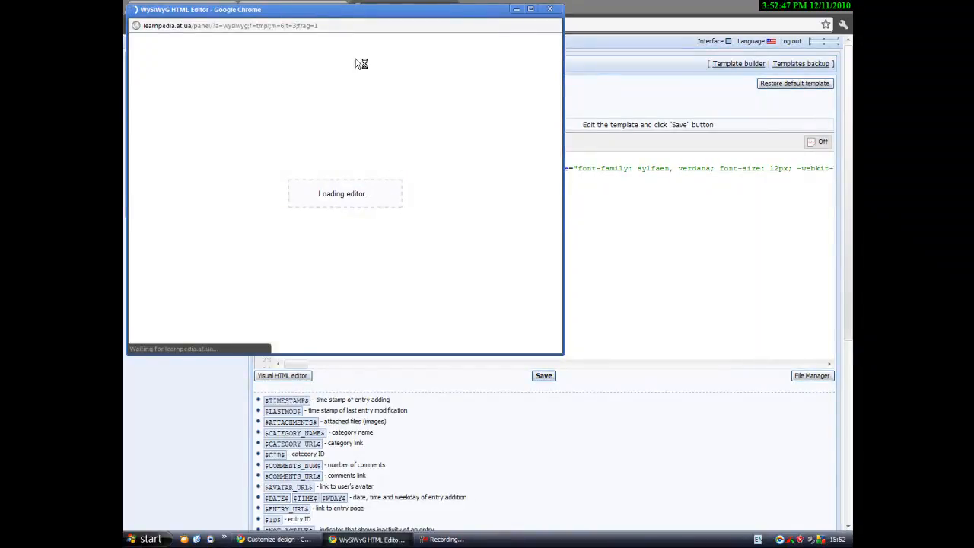
{"action": "left_click_drag", "start_coordinate": [347, 10], "coordinate": [535, 41]}
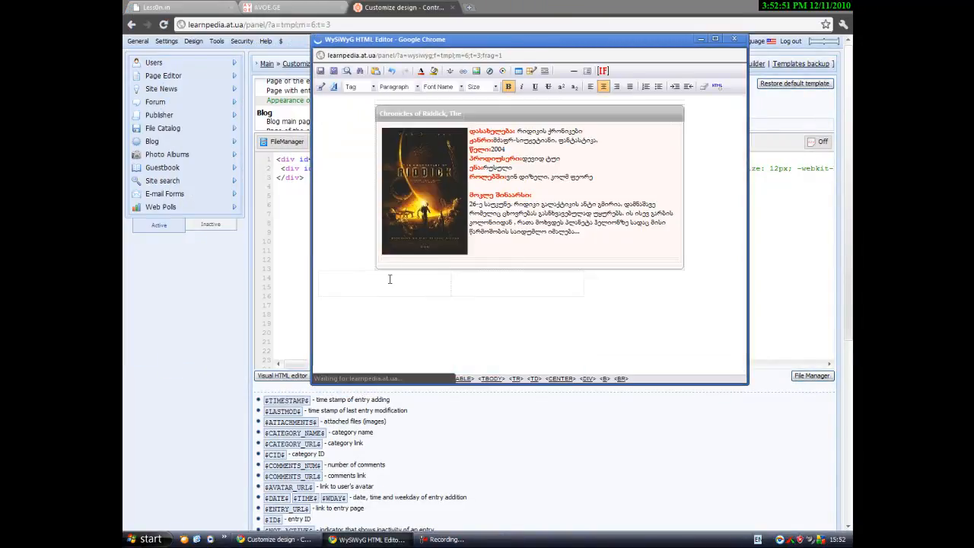
Delete the empty table below the Chronicles of Riddick movie box.
{"action": "left_click", "coordinate": [389, 279]}
{"action": "left_click", "coordinate": [396, 123]}
{"action": "left_click", "coordinate": [397, 121]}
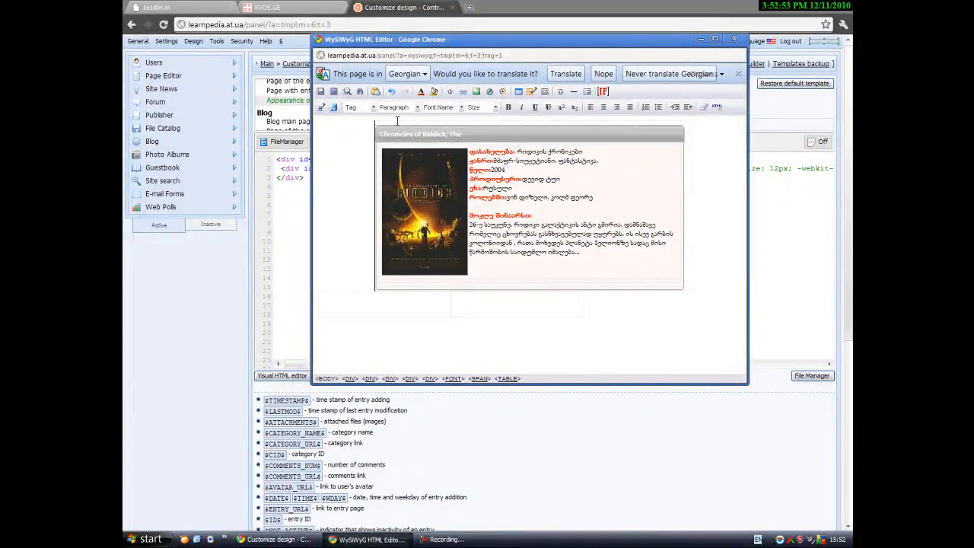
{"action": "key", "text": "ctrl+a"}
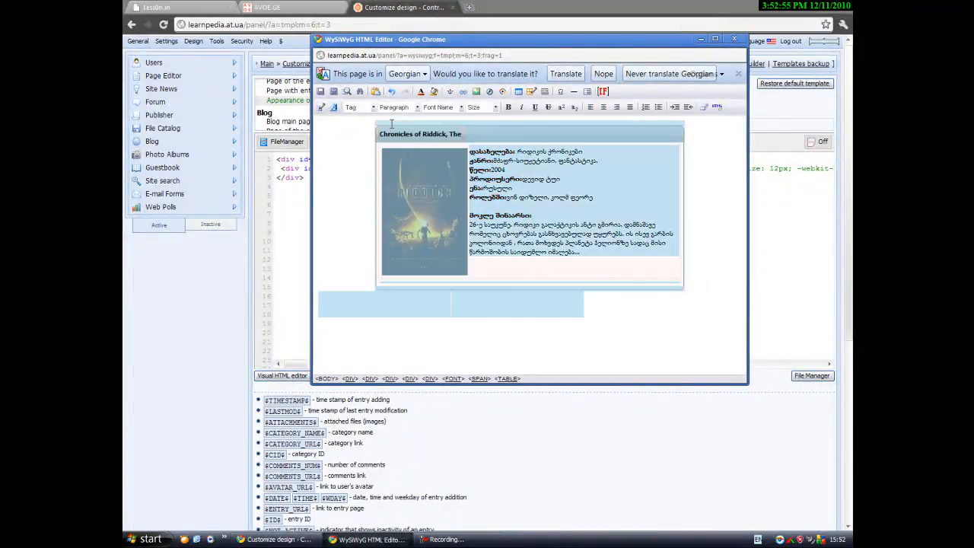
{"action": "left_click", "coordinate": [473, 301]}
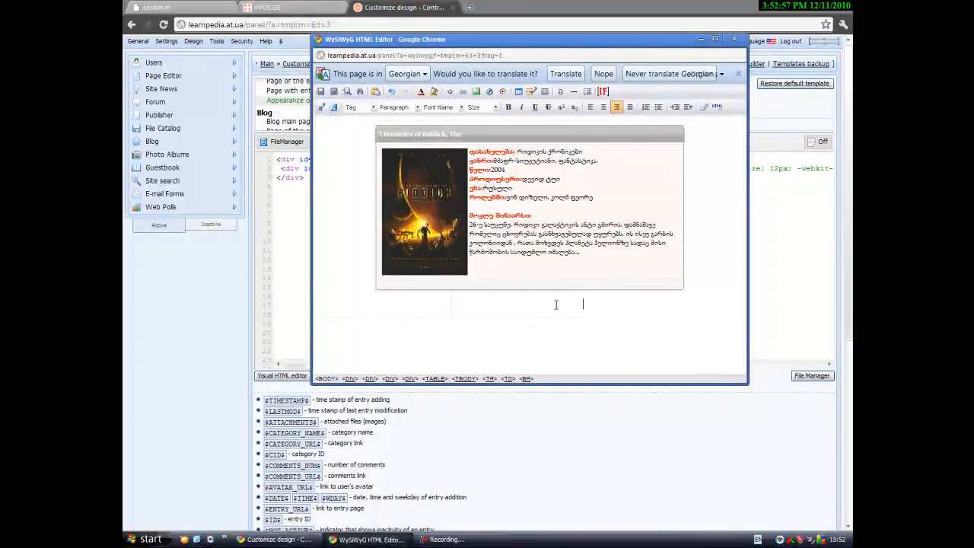
{"action": "left_click_drag", "start_coordinate": [556, 305], "coordinate": [429, 298]}
{"action": "key", "text": "Delete"}
Delete the movie's Georgian description text block.
{"action": "left_click", "coordinate": [675, 265]}
{"action": "left_click", "coordinate": [640, 245]}
{"action": "left_click", "coordinate": [562, 267]}
{"action": "left_click_drag", "start_coordinate": [584, 255], "coordinate": [467, 156]}
{"action": "left_click", "coordinate": [526, 172]}
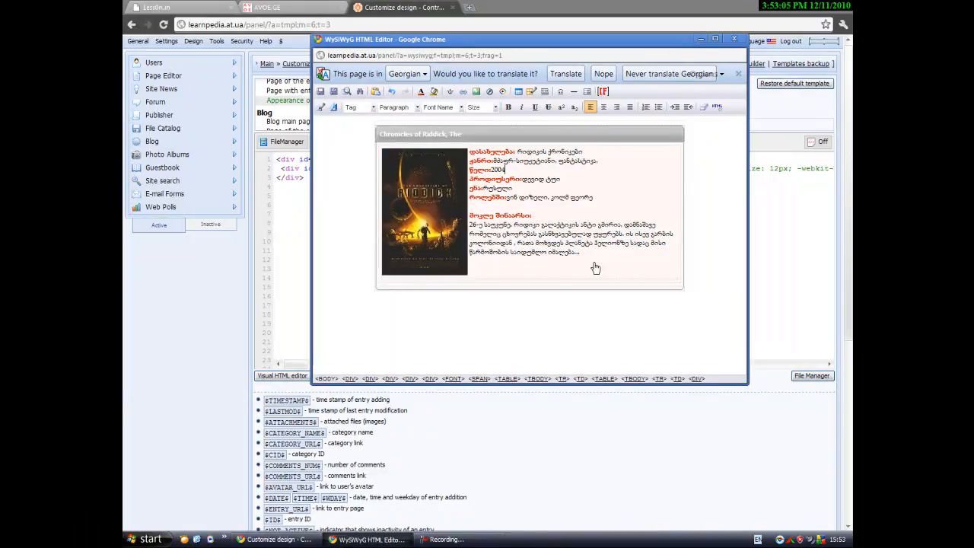
{"action": "left_click_drag", "start_coordinate": [583, 255], "coordinate": [475, 155]}
{"action": "type", "text": "s"}
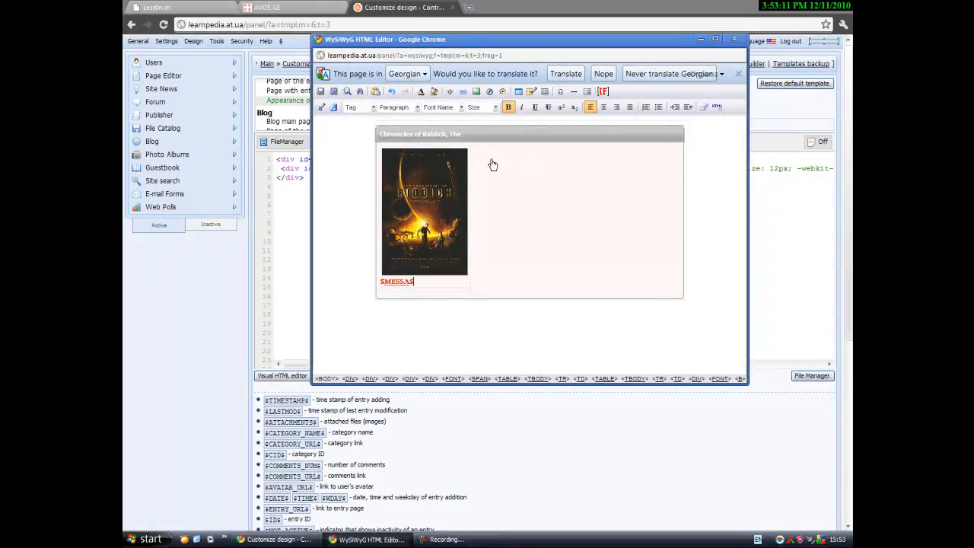
{"action": "key", "text": "BackSpace"}
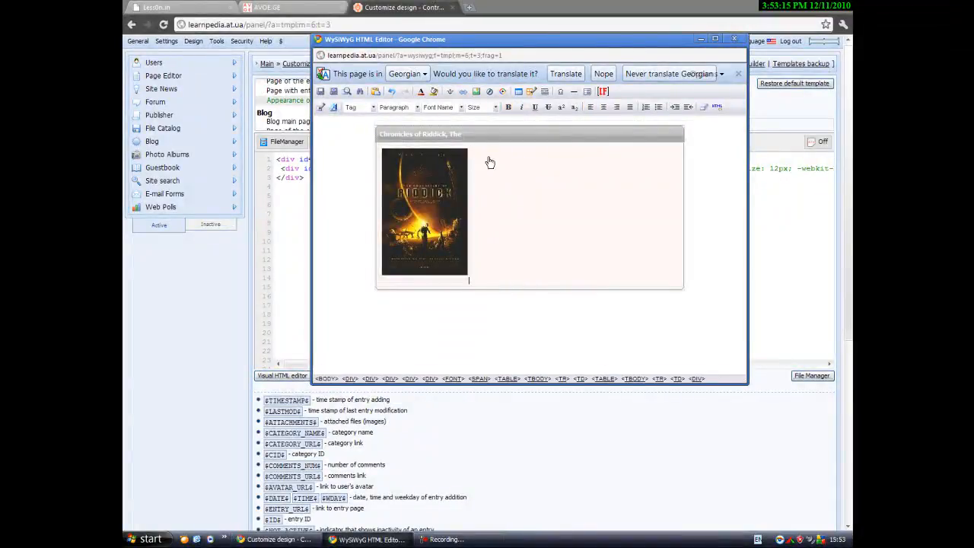
Put the $MESSAGE$ placeholder in the cell right of the poster.
{"action": "left_click", "coordinate": [478, 160]}
{"action": "type", "text": "$MESSAGES$"}
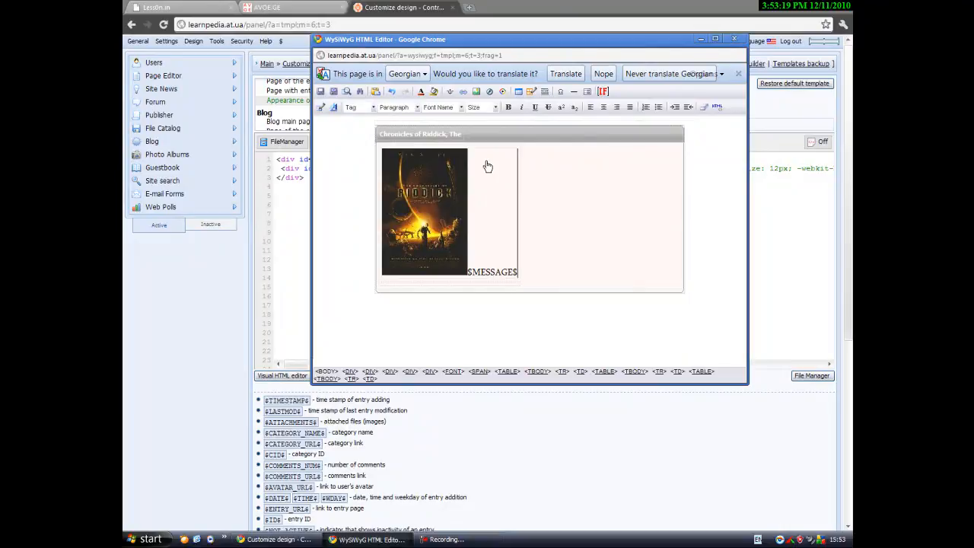
{"action": "left_click", "coordinate": [460, 203]}
Align the poster left, with source $OTHER2$ and title $TITLE$.
{"action": "left_click", "coordinate": [476, 92]}
{"action": "left_click", "coordinate": [480, 193]}
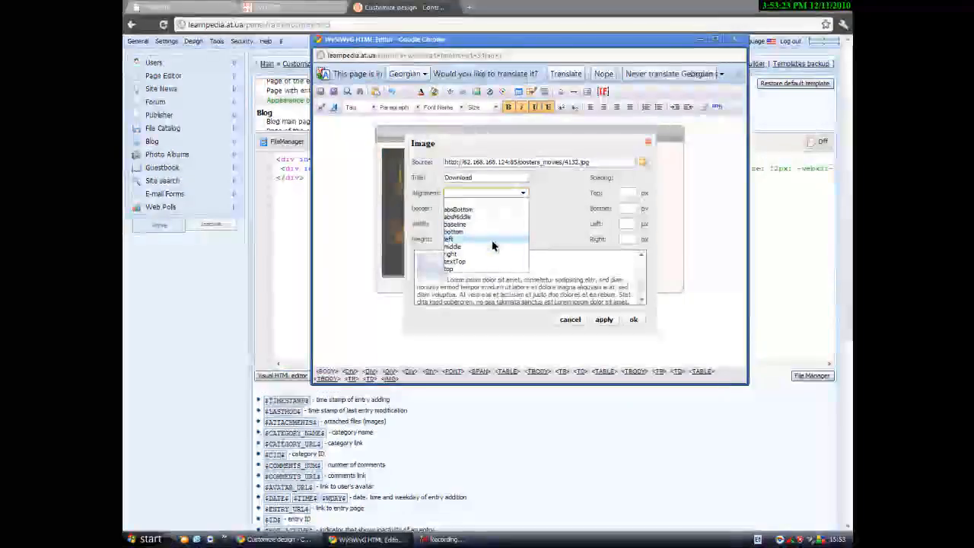
{"action": "left_click", "coordinate": [492, 241]}
{"action": "left_click", "coordinate": [508, 161]}
{"action": "key", "text": "ctrl+a"}
{"action": "key", "text": "BackSpace"}
{"action": "type", "text": "$OTHE"}
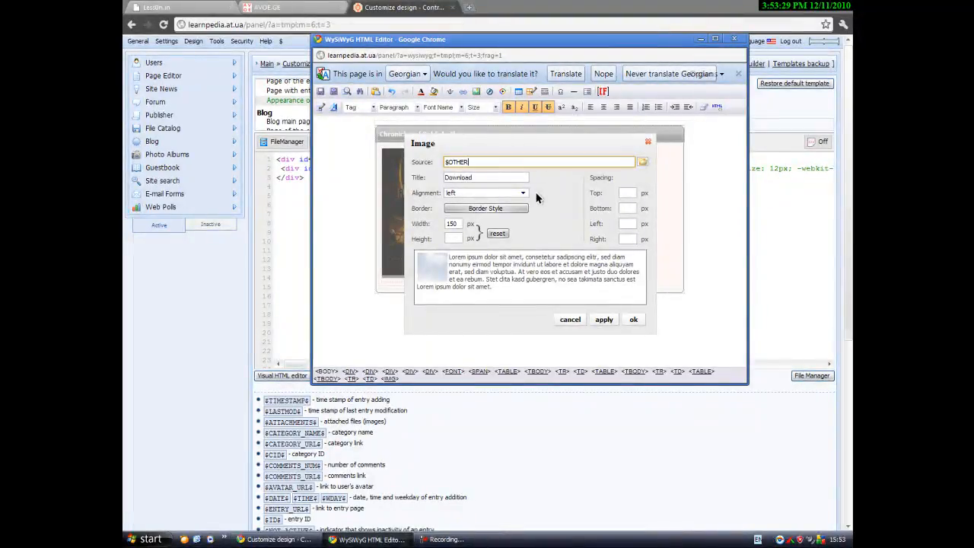
{"action": "left_click_drag", "start_coordinate": [561, 141], "coordinate": [566, 138]}
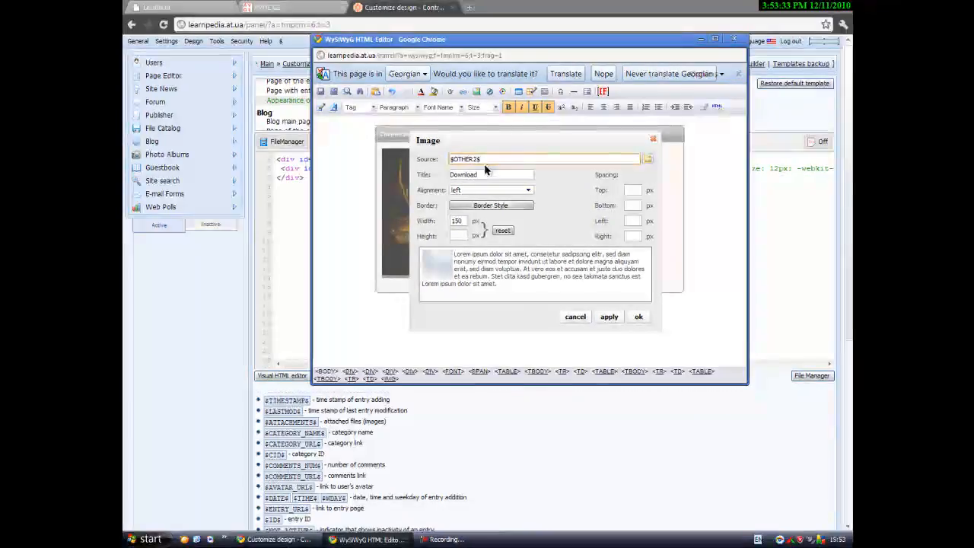
{"action": "key", "text": "Tab"}
{"action": "type", "text": "$"}
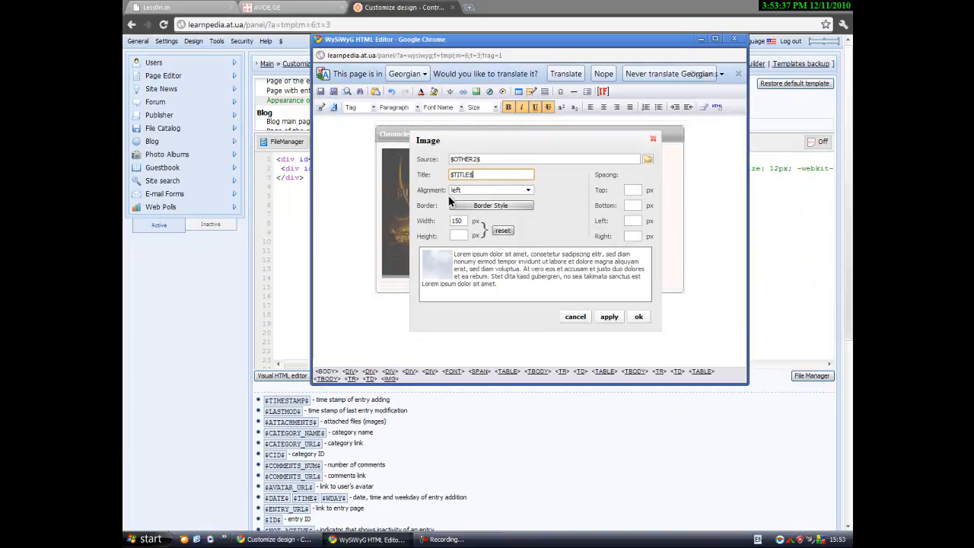
Change the poster width from 150 to 152 px and confirm the image settings.
{"action": "left_click", "coordinate": [466, 220]}
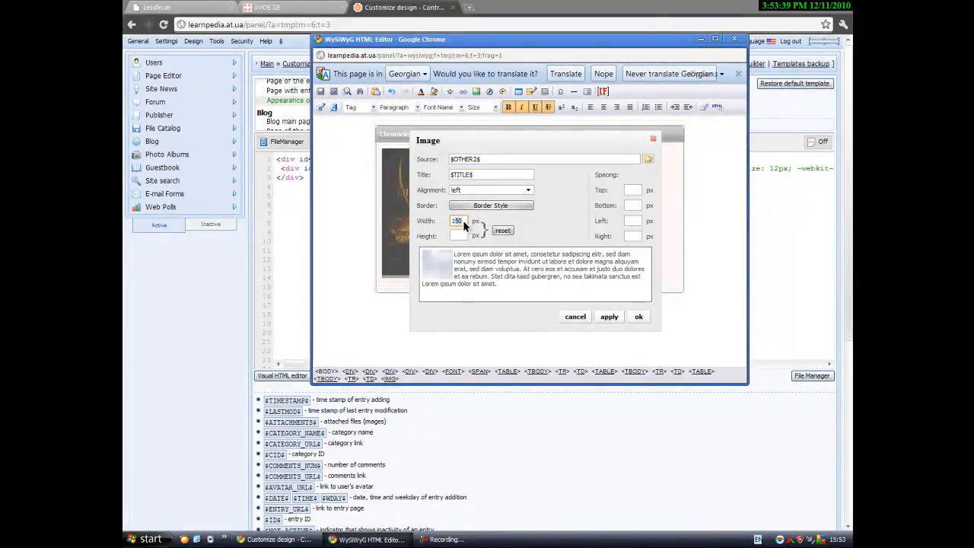
{"action": "double_click", "coordinate": [463, 221]}
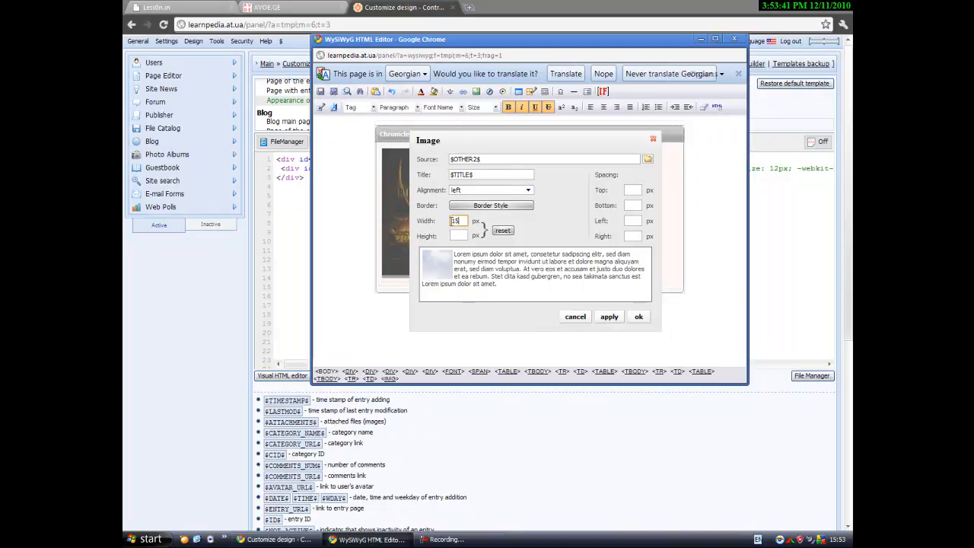
{"action": "left_click", "coordinate": [466, 235]}
{"action": "type", "text": "60"}
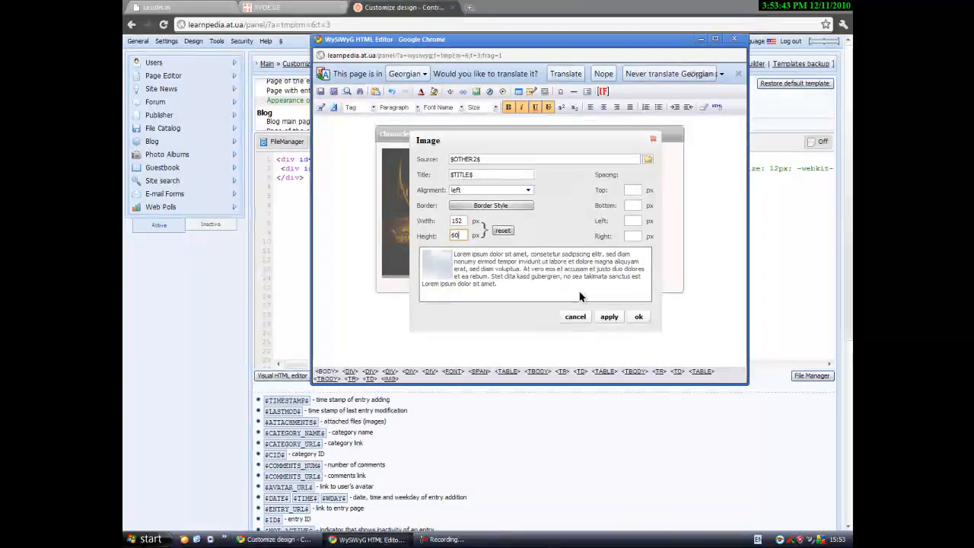
{"action": "left_click", "coordinate": [638, 316]}
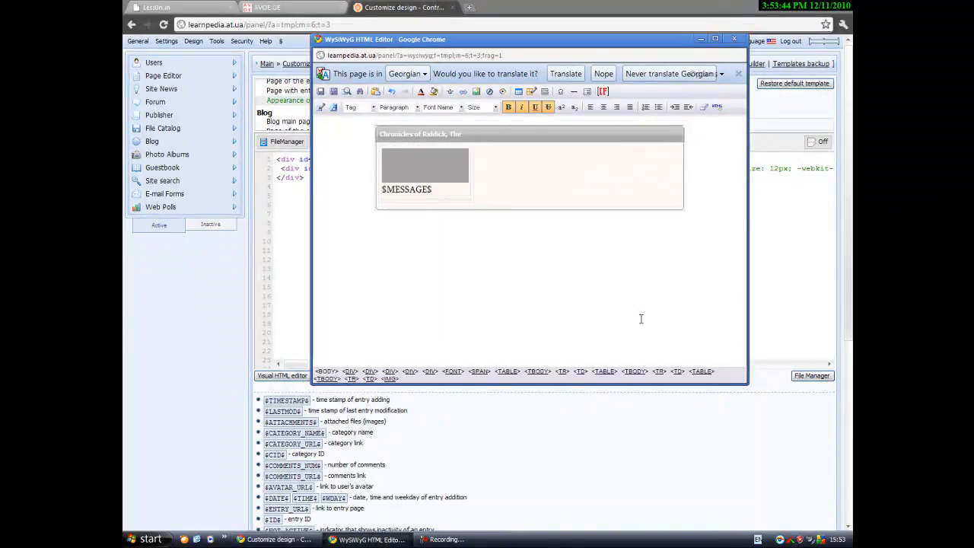
{"action": "left_click", "coordinate": [475, 92]}
{"action": "left_click", "coordinate": [453, 239]}
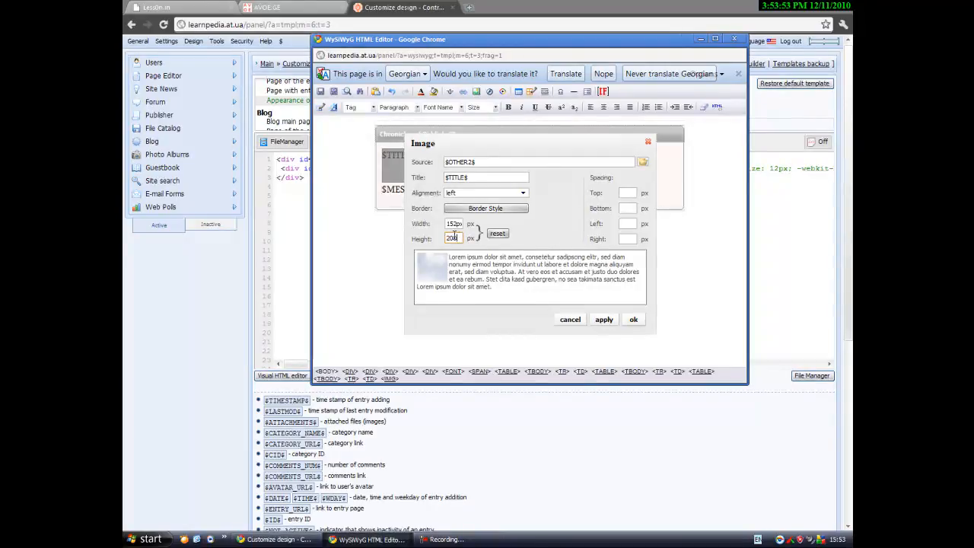
{"action": "left_click", "coordinate": [634, 320]}
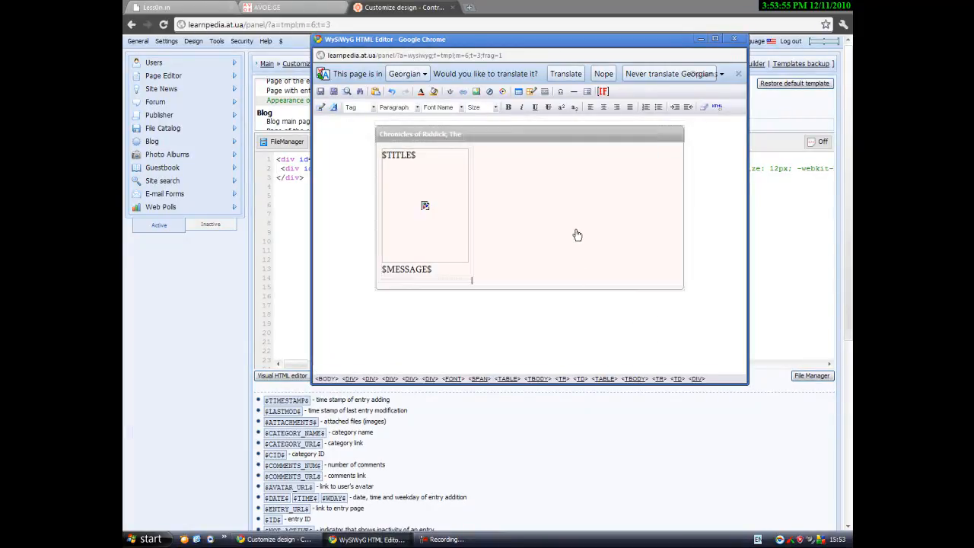
Keep the poster in the left cell and move $MESSAGE$ onto a line below it.
{"action": "left_click", "coordinate": [424, 269]}
{"action": "left_click", "coordinate": [425, 205]}
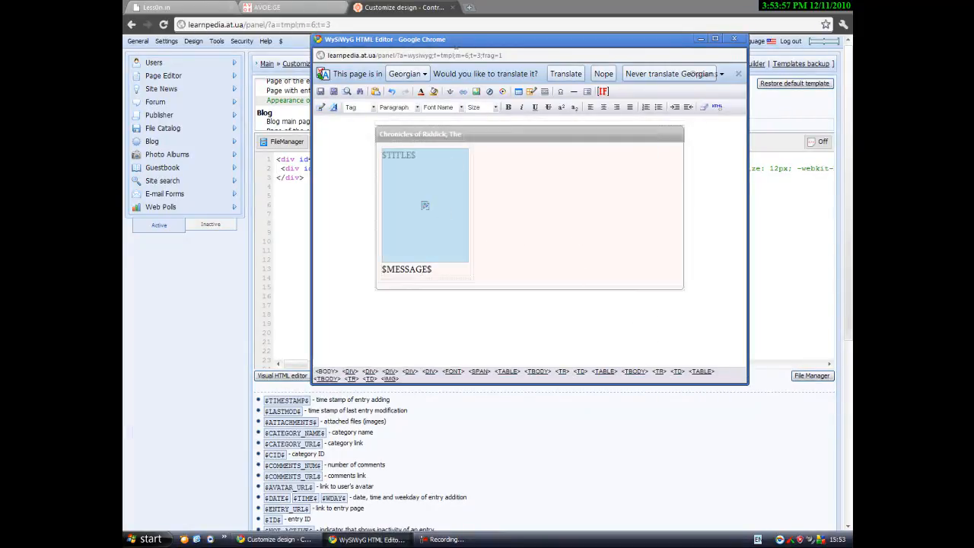
{"action": "left_click", "coordinate": [477, 91]}
{"action": "left_click", "coordinate": [633, 320]}
{"action": "left_click", "coordinate": [386, 272]}
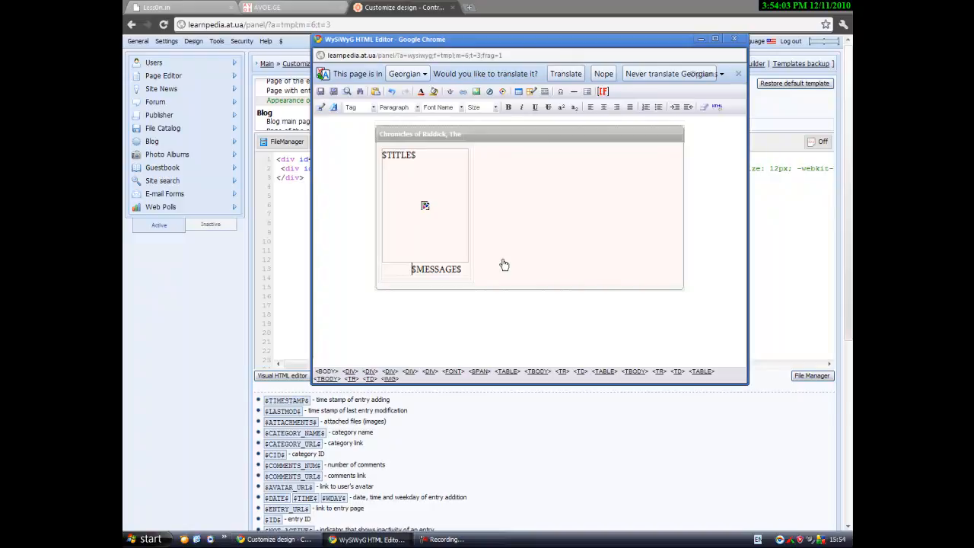
{"action": "key", "text": "Return"}
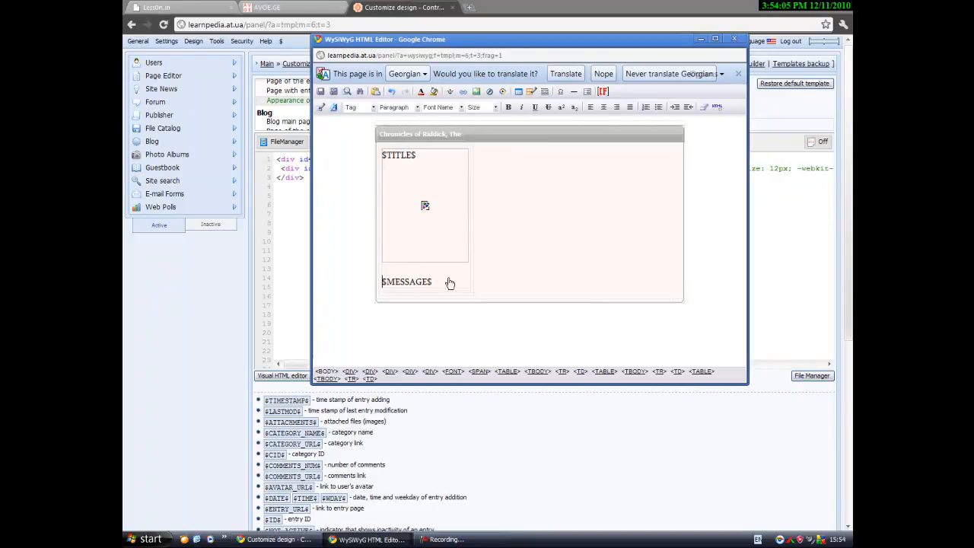
Add an empty line beneath $MESSAGE$.
{"action": "left_click_drag", "start_coordinate": [448, 283], "coordinate": [383, 280]}
{"action": "left_click", "coordinate": [385, 281]}
{"action": "left_click", "coordinate": [427, 281]}
{"action": "left_click", "coordinate": [540, 180]}
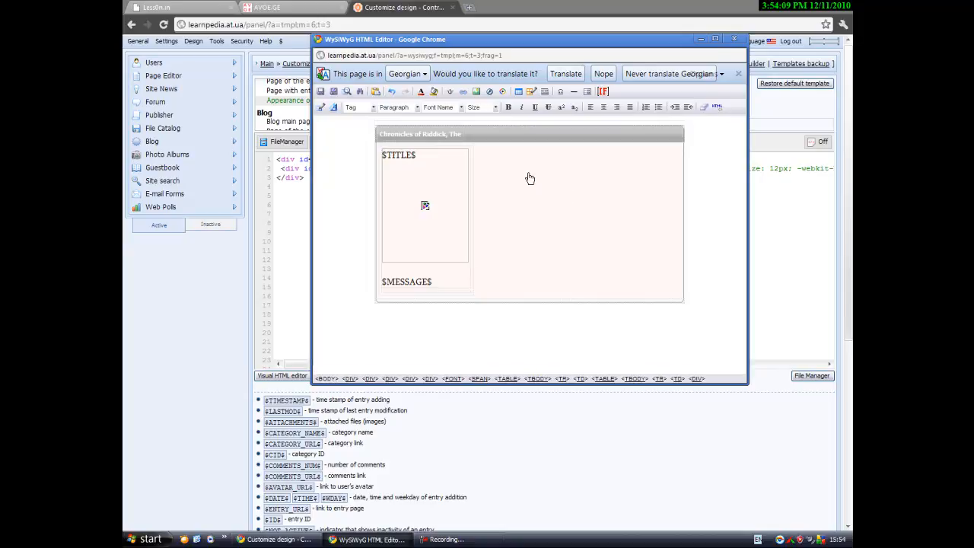
{"action": "left_click", "coordinate": [516, 246]}
{"action": "key", "text": "Return"}
{"action": "key", "text": "Return"}
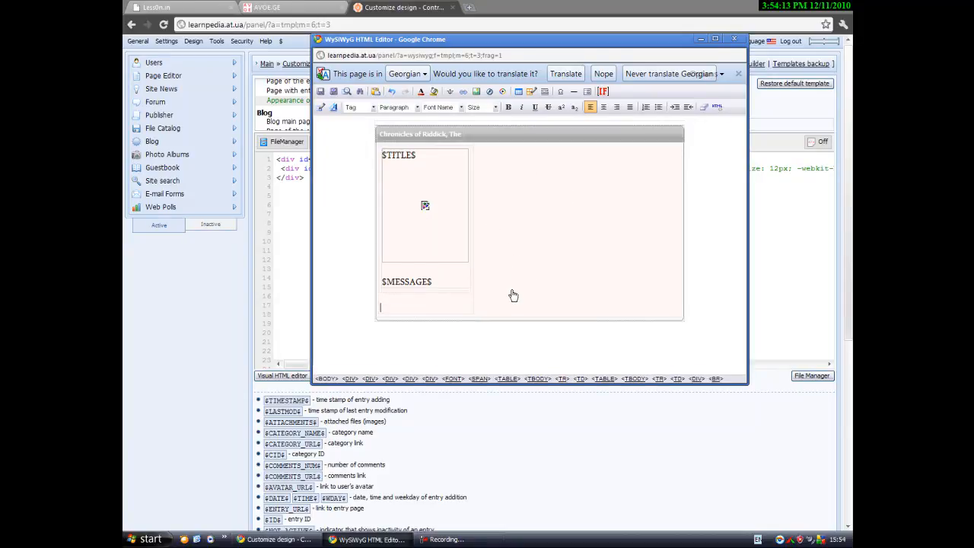
Remove the extra empty line and check the footer layout on AVOE.GE and Less0n.in.
{"action": "key", "text": "BackSpace"}
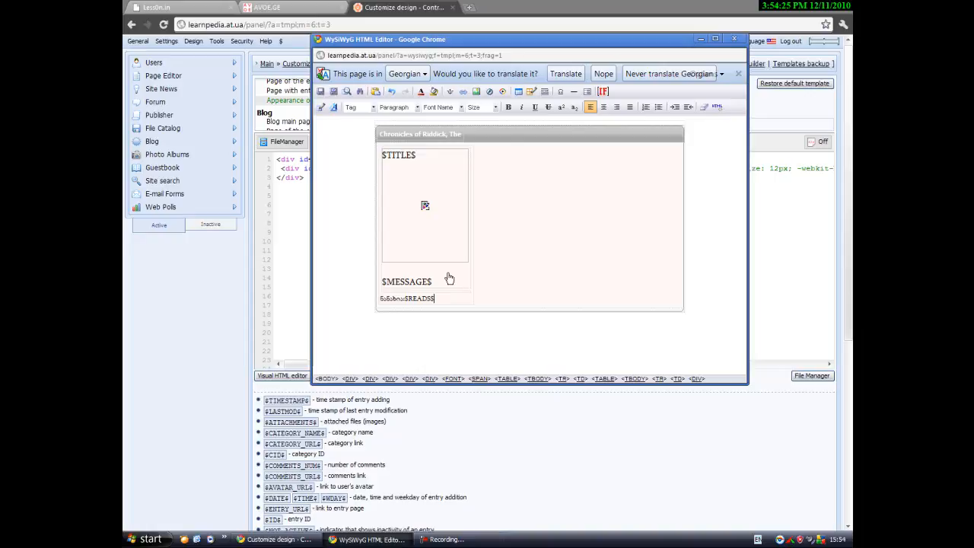
{"action": "left_click", "coordinate": [125, 352]}
{"action": "left_click", "coordinate": [296, 8]}
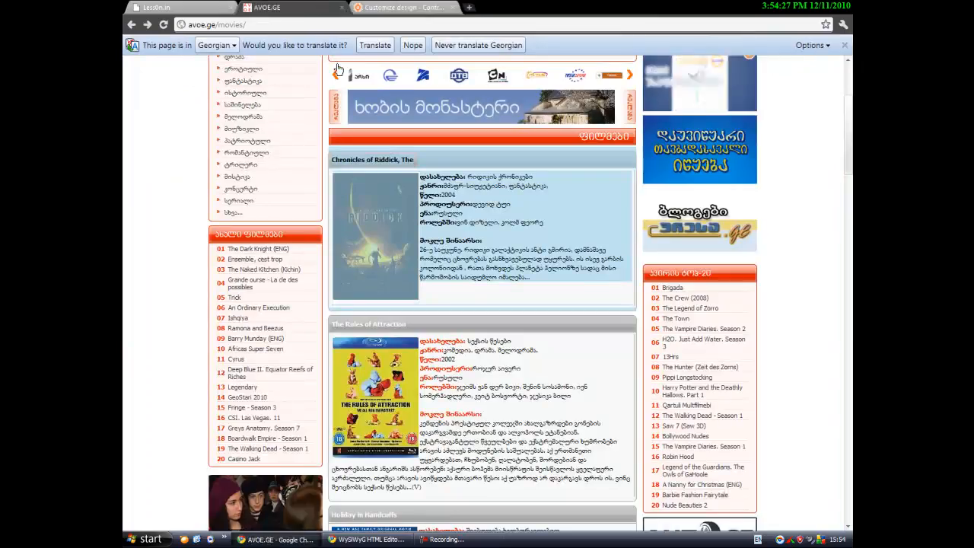
{"action": "left_click", "coordinate": [156, 7]}
{"action": "scroll", "coordinate": [361, 236], "scroll_direction": "down", "scroll_amount": 2}
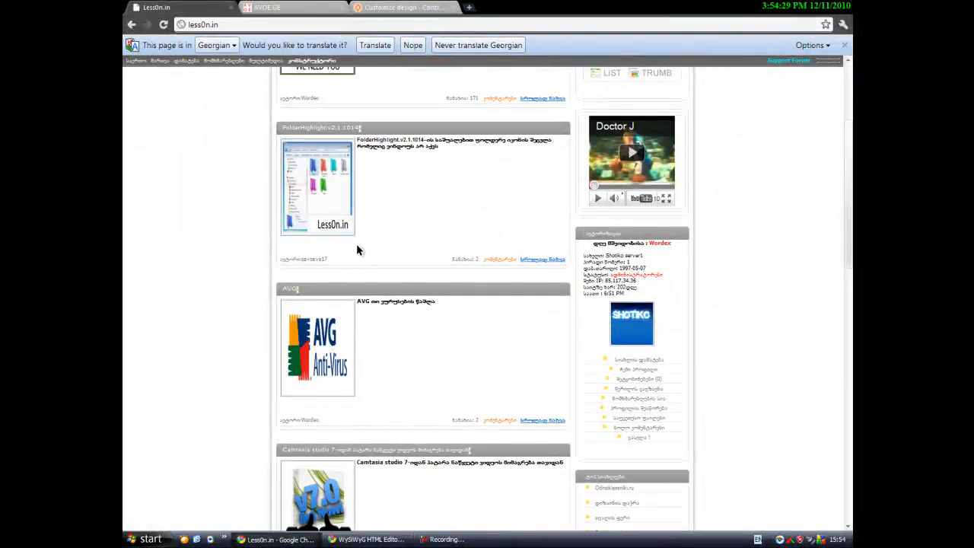
{"action": "left_click", "coordinate": [367, 256]}
{"action": "key", "text": "alt+Tab"}
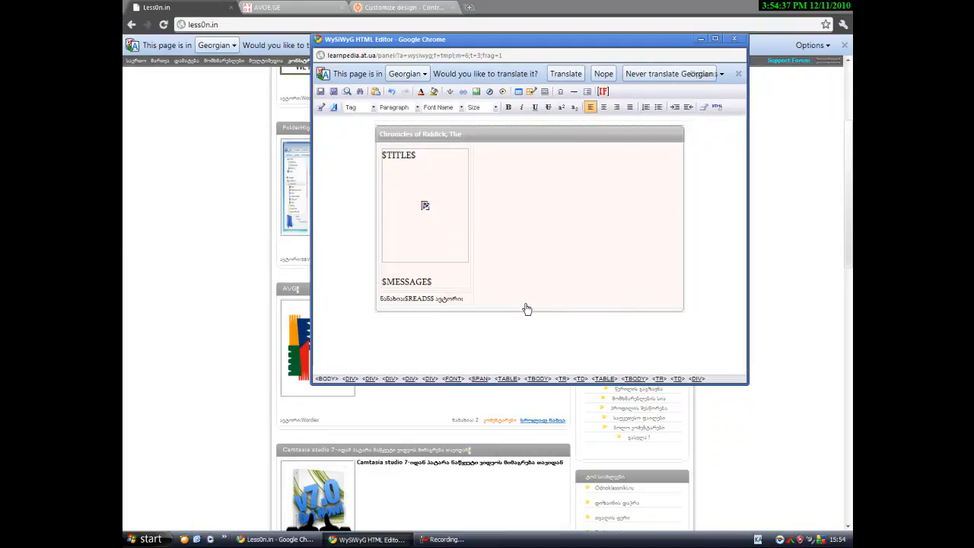
Type the footer line: views $READS$, author $USERNAME$, and read-more text სრულიად ნახვა.
{"action": "type", "text": "SERNAME$"}
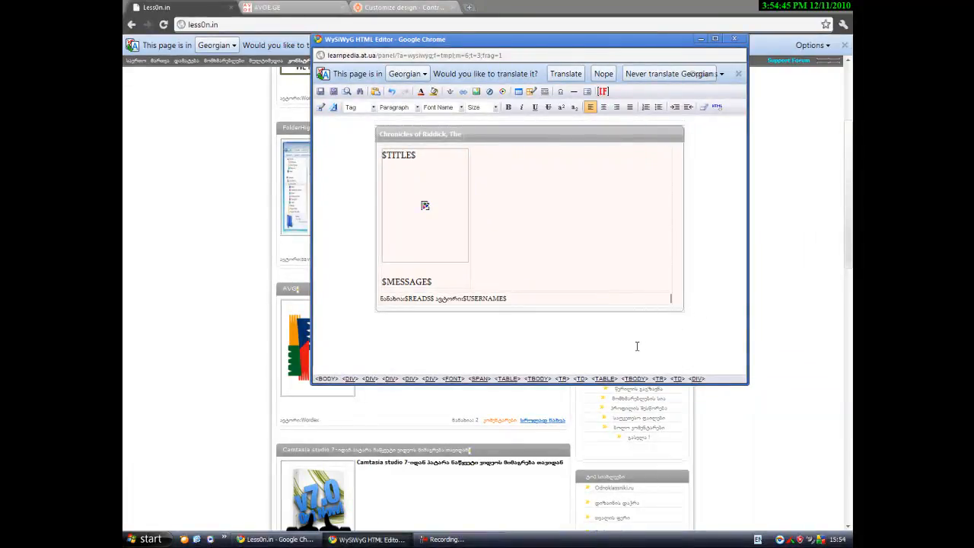
{"action": "key", "text": "Return"}
{"action": "type", "text": "სრუ"}
{"action": "key", "text": "BackSpace"}
{"action": "key", "text": "BackSpace"}
{"action": "key", "text": "BackSpace"}
{"action": "key", "text": "BackSpace"}
{"action": "type", "text": "სრულიად"}
{"action": "key", "text": "Return"}
{"action": "key", "text": "BackSpace"}
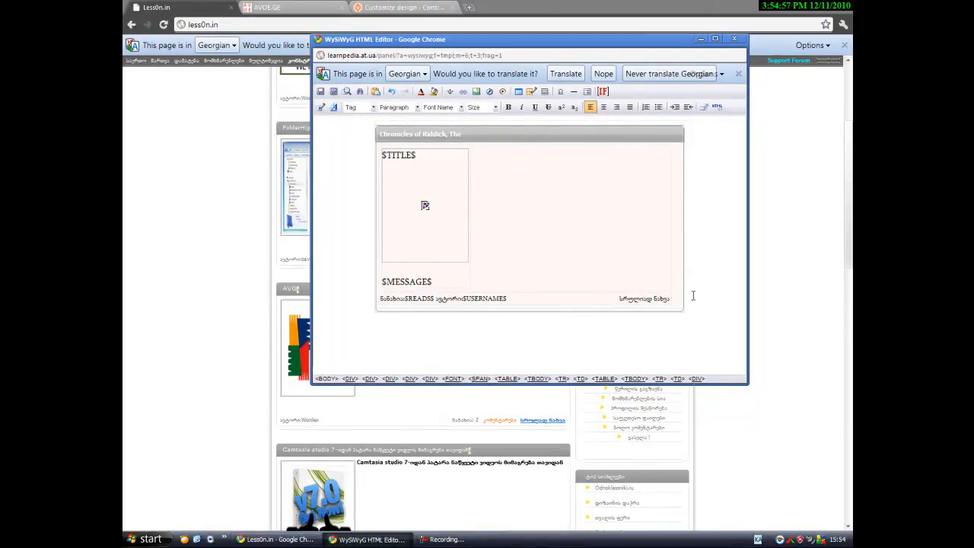
{"action": "left_click_drag", "start_coordinate": [669, 298], "coordinate": [643, 301]}
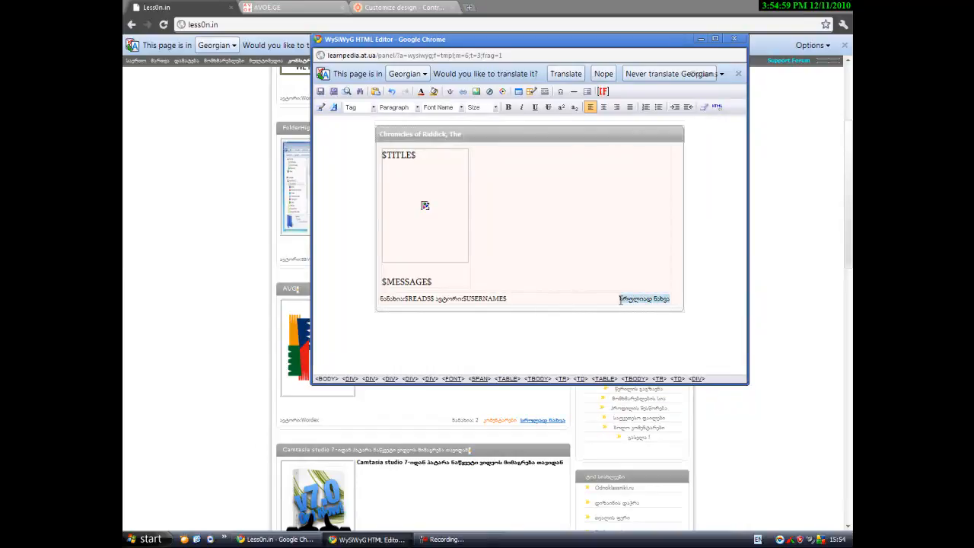
Link the სრულიად ნახვა text to $ENTRY_URL$.
{"action": "left_click", "coordinate": [463, 91]}
{"action": "left_click", "coordinate": [573, 212]}
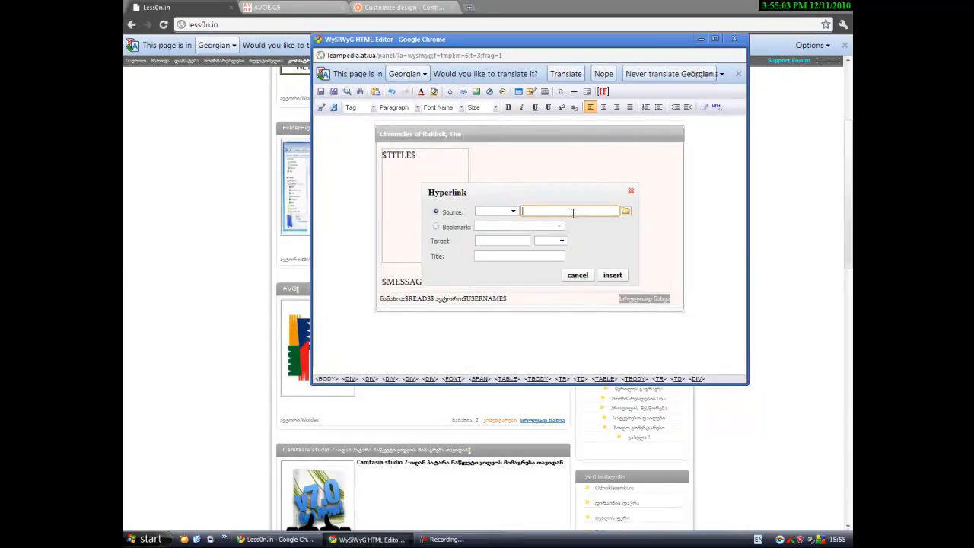
{"action": "type", "text": "$"}
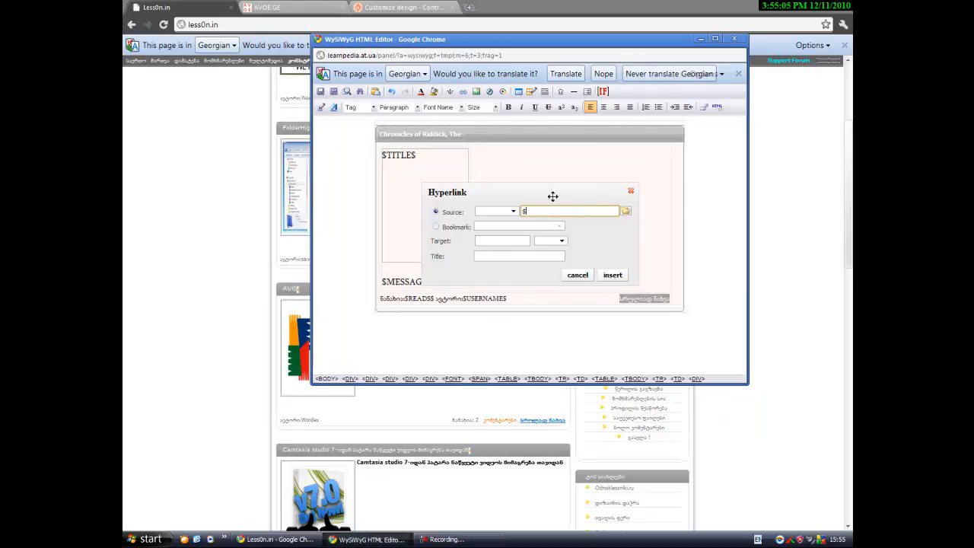
{"action": "left_click", "coordinate": [632, 192]}
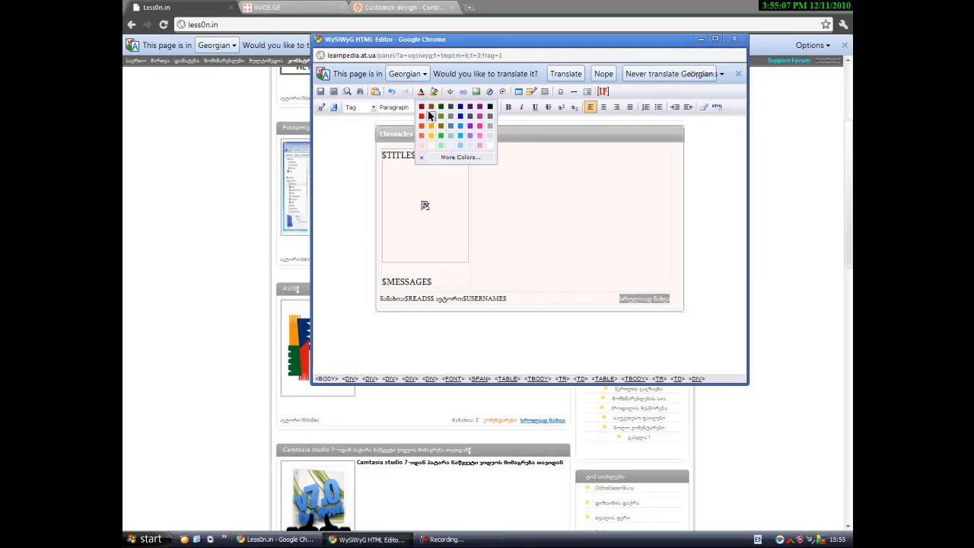
{"action": "left_click", "coordinate": [463, 91]}
{"action": "left_click", "coordinate": [557, 211]}
{"action": "type", "text": "$ENTRY_URL$"}
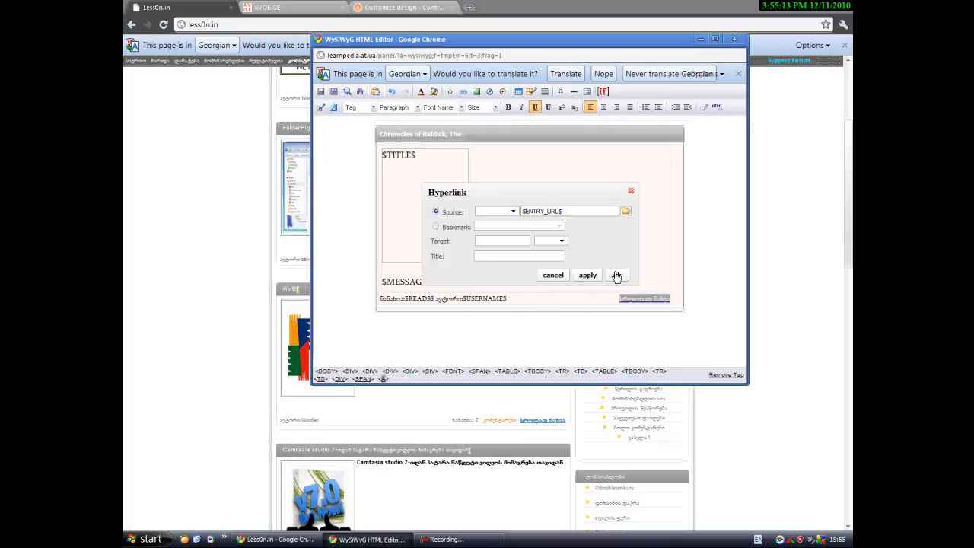
{"action": "left_click", "coordinate": [614, 275]}
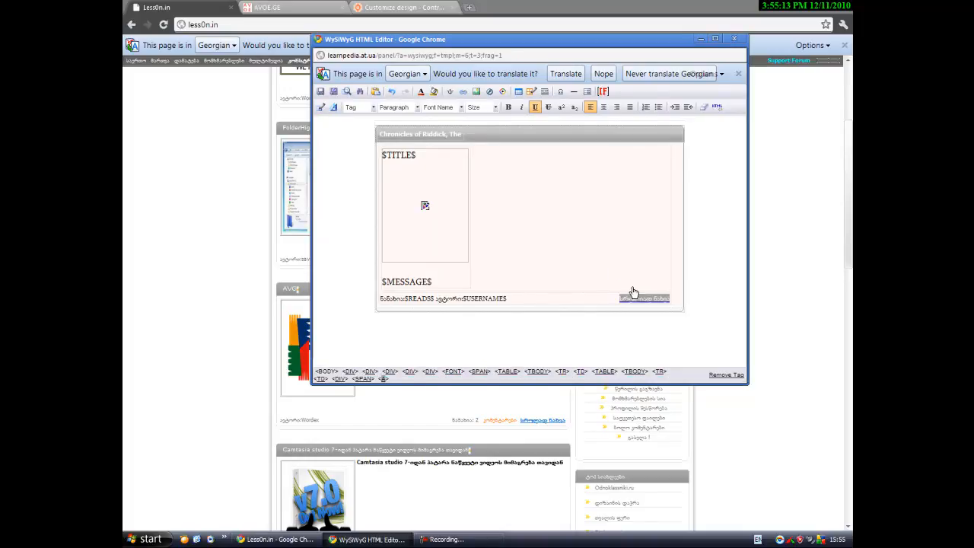
Make the read-more link red and bold.
{"action": "left_click_drag", "start_coordinate": [669, 299], "coordinate": [618, 299]}
{"action": "left_click", "coordinate": [626, 302]}
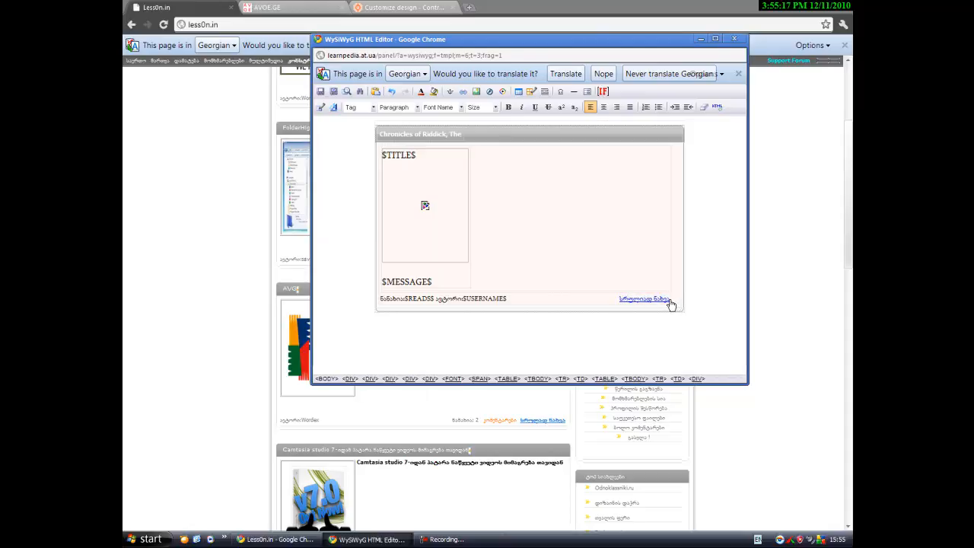
{"action": "left_click_drag", "start_coordinate": [622, 299], "coordinate": [671, 300]}
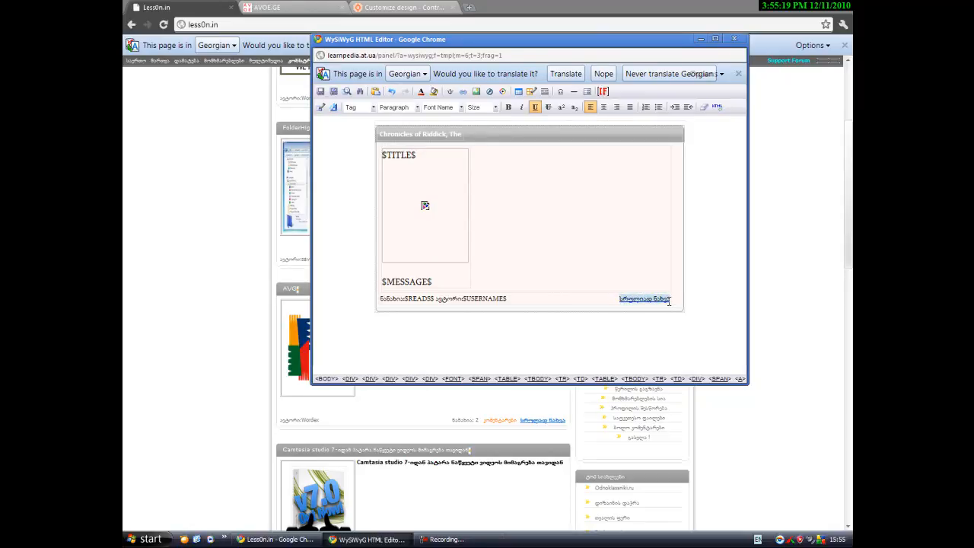
{"action": "left_click", "coordinate": [421, 92]}
{"action": "left_click", "coordinate": [482, 127]}
{"action": "left_click", "coordinate": [650, 280]}
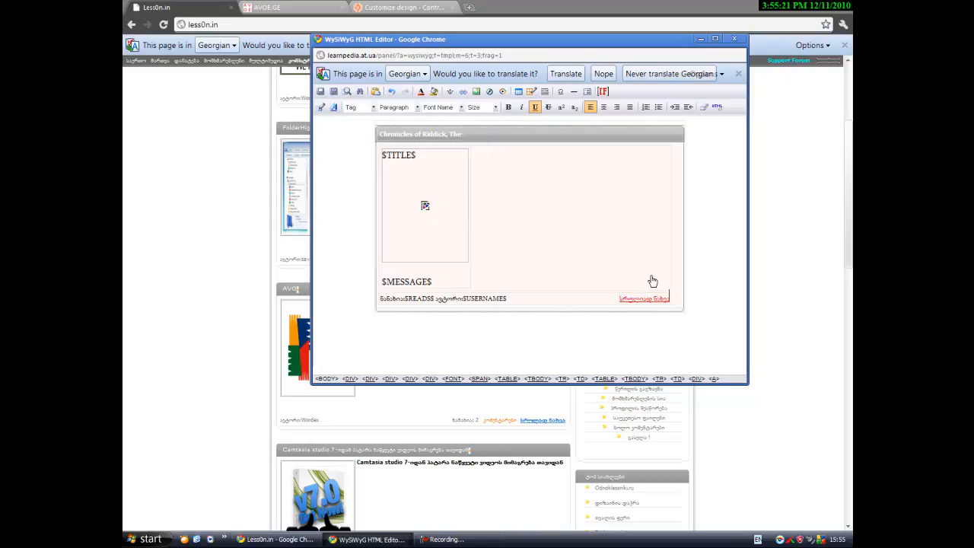
{"action": "left_click_drag", "start_coordinate": [620, 297], "coordinate": [667, 303]}
{"action": "left_click", "coordinate": [513, 109]}
{"action": "left_click", "coordinate": [603, 248]}
{"action": "left_click_drag", "start_coordinate": [678, 301], "coordinate": [623, 299]}
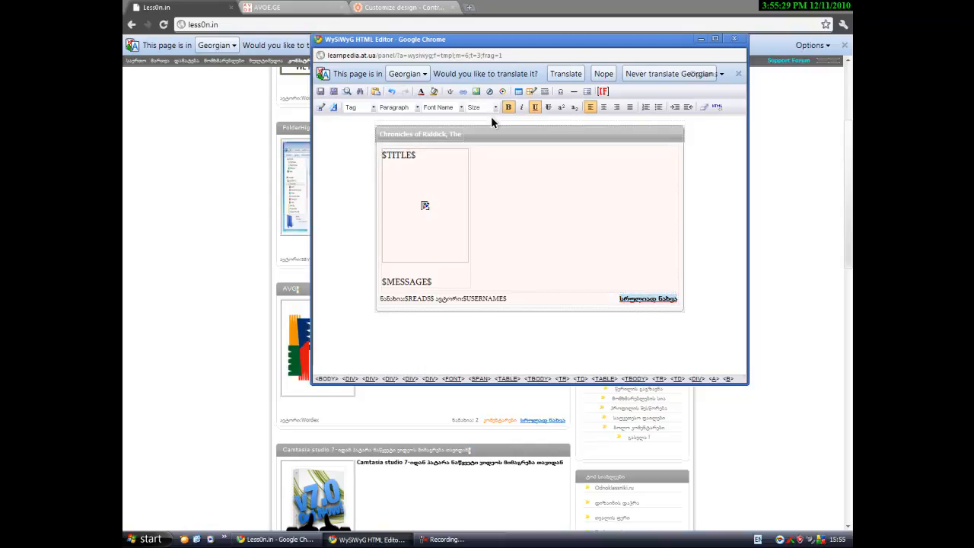
{"action": "left_click", "coordinate": [429, 134]}
{"action": "left_click_drag", "start_coordinate": [460, 133], "coordinate": [381, 131]}
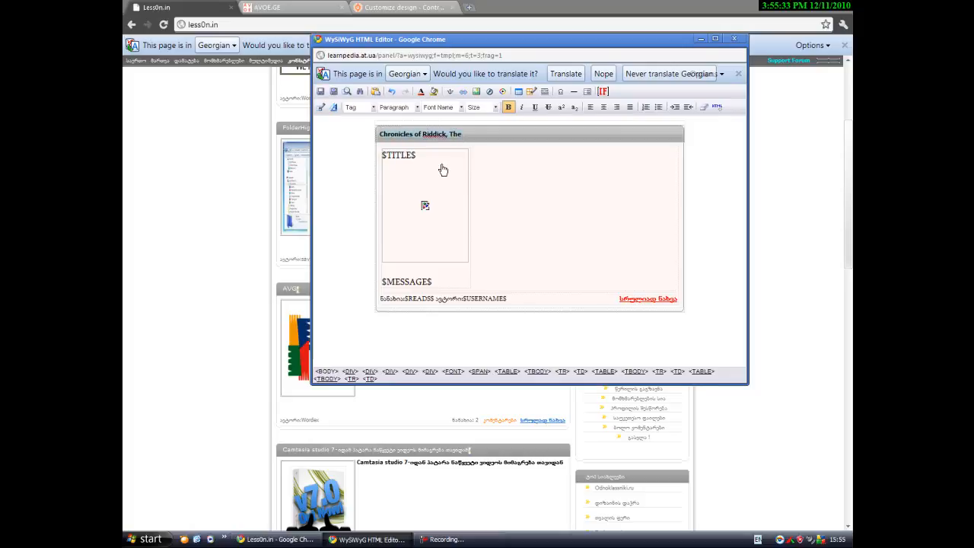
Overwrite the 'Chronicles of Riddick, The' header with $TITLE$$MODER_PANEL$ and apply the editor changes.
{"action": "type", "text": "$"}
{"action": "type", "text": "TITLE$$MODE"}
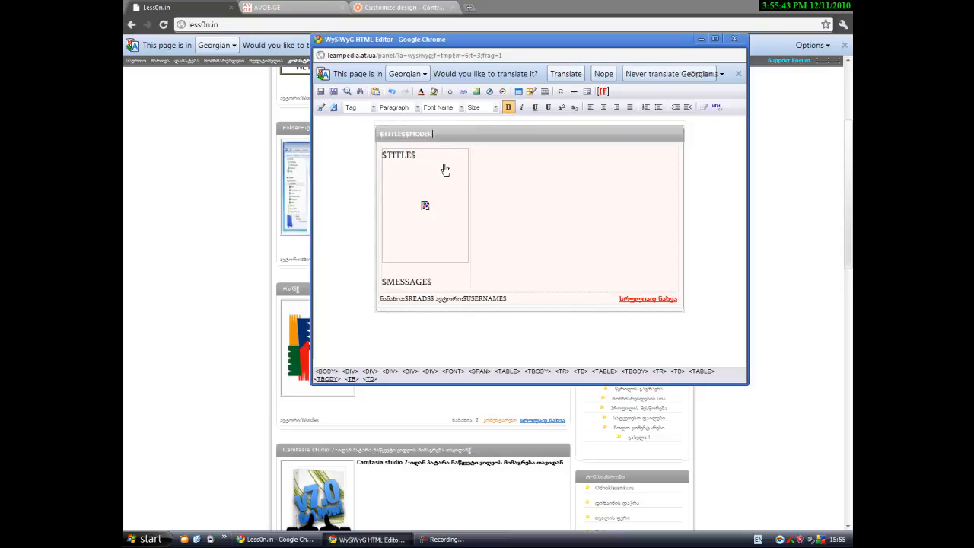
{"action": "type", "text": "R_PANEL$"}
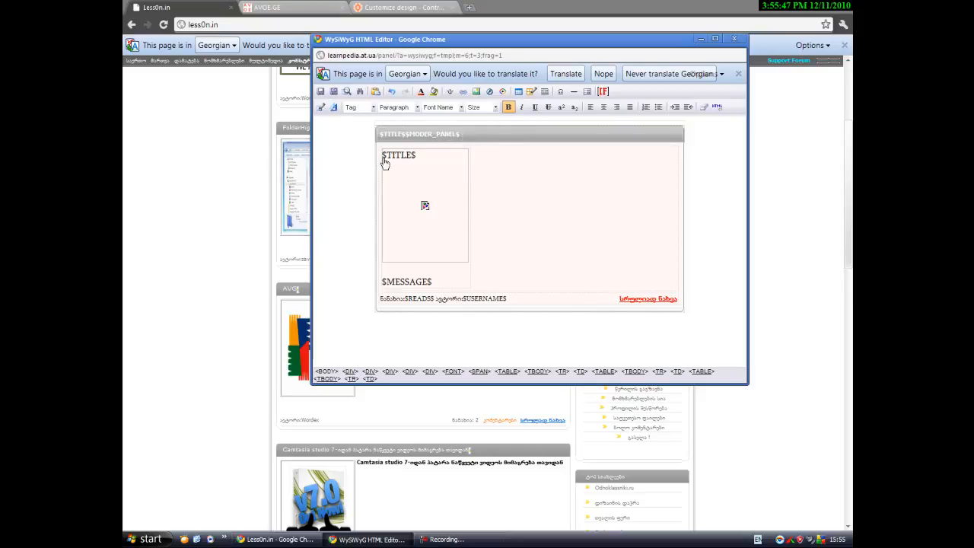
{"action": "left_click", "coordinate": [320, 91]}
Save the Site News entry template and close the control panel and AVOE.GE tabs.
{"action": "left_click", "coordinate": [544, 377]}
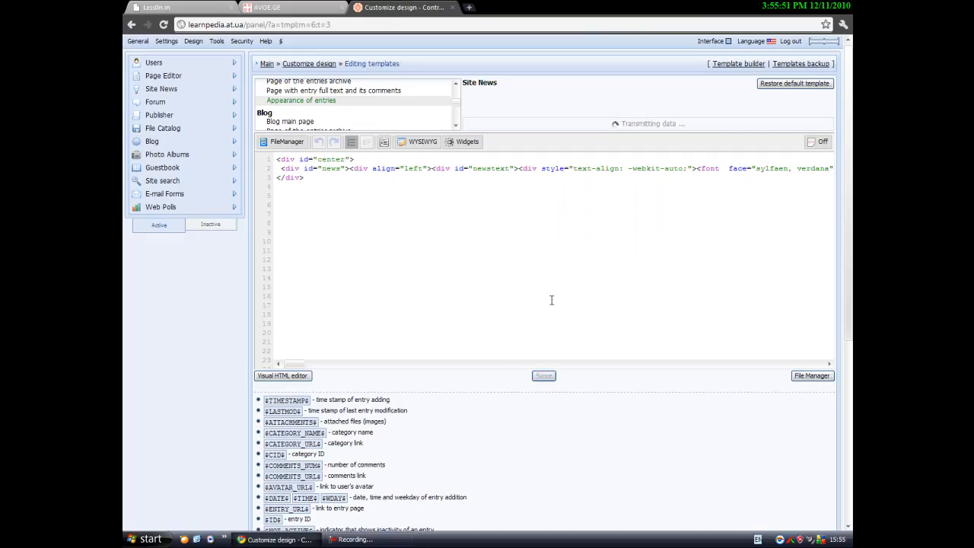
{"action": "left_click", "coordinate": [319, 8]}
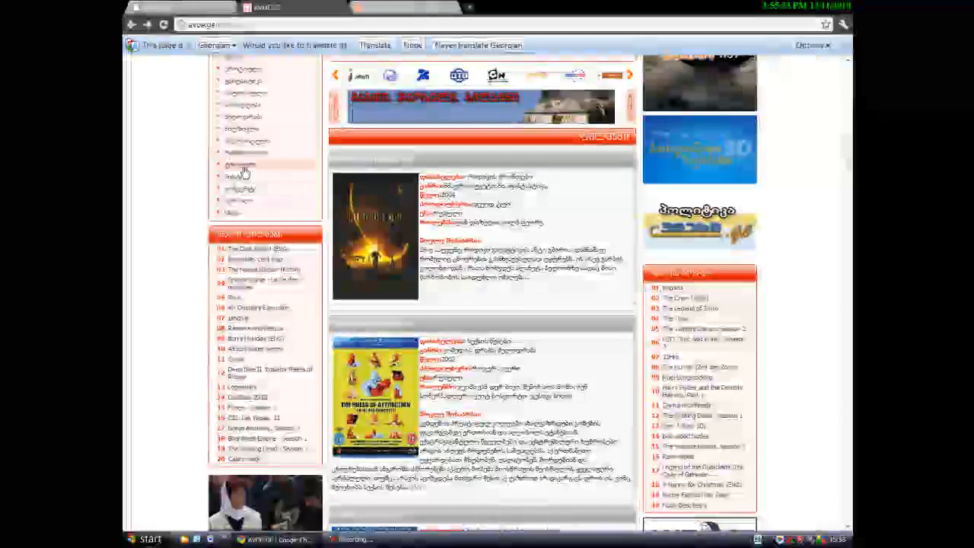
{"action": "scroll", "coordinate": [244, 171], "scroll_direction": "up", "scroll_amount": 2}
{"action": "left_click", "coordinate": [445, 6]}
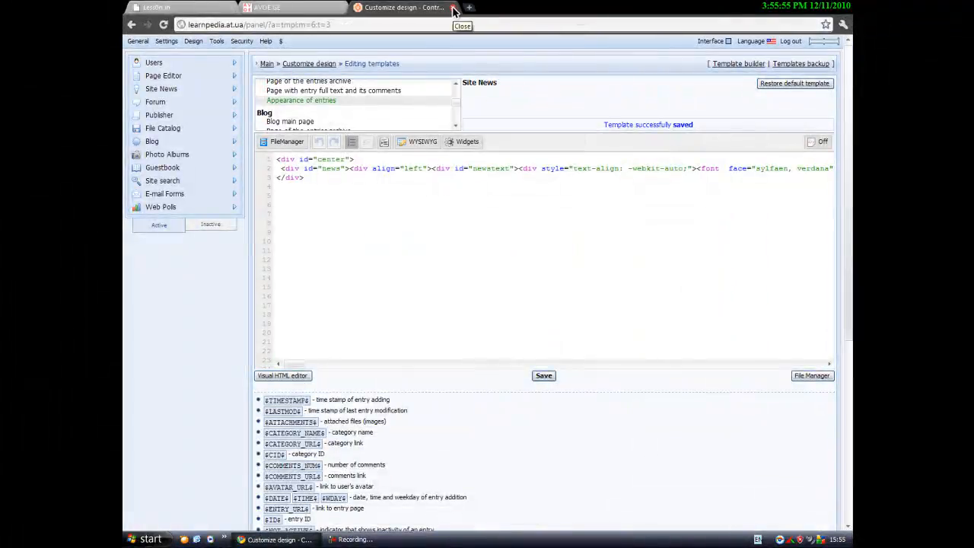
{"action": "left_click", "coordinate": [455, 6]}
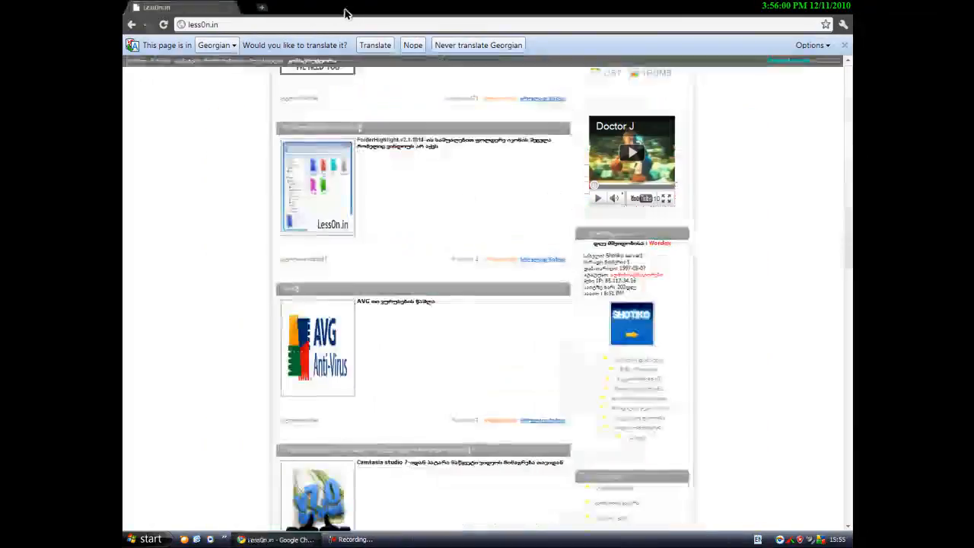
{"action": "left_click", "coordinate": [341, 7]}
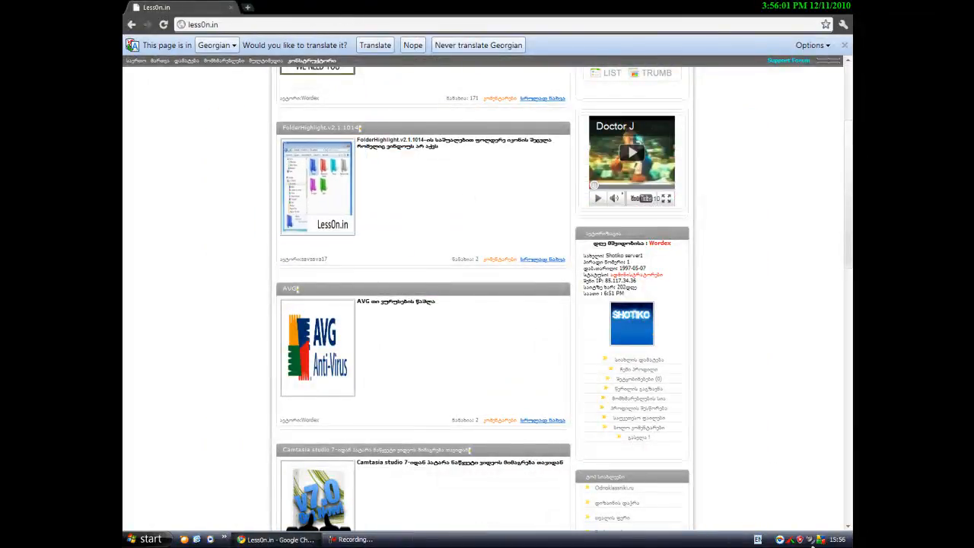